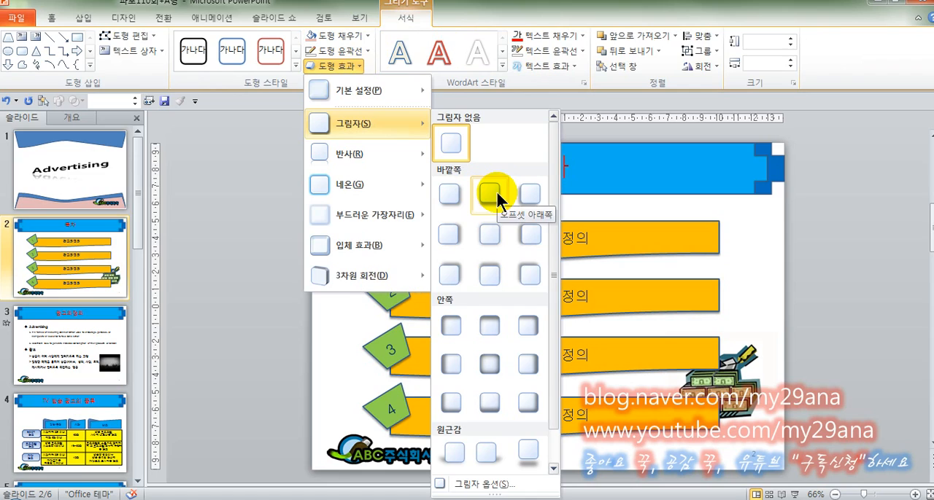
# Apply the outer shadow "오프셋 아래쪽" to the selected shapes on slide 2 and deselect them
pyautogui.click(496, 191)
pyautogui.click(320, 262)
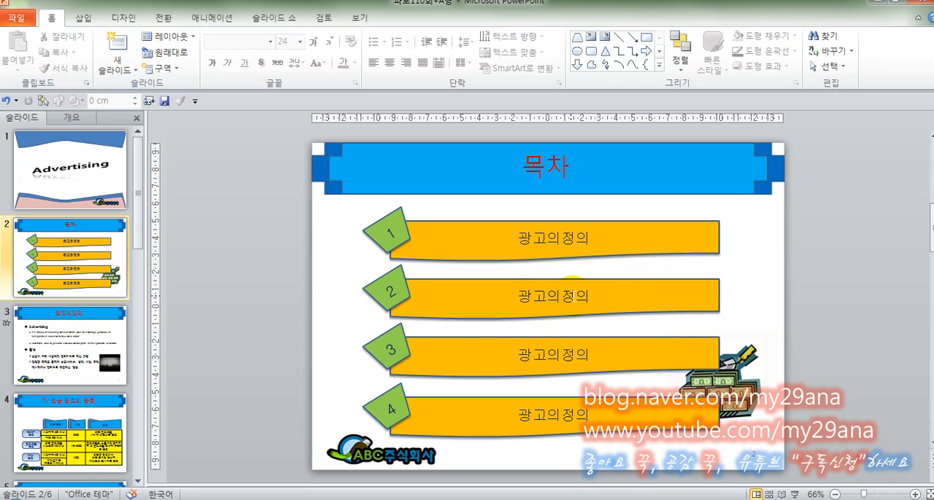
# Go to slide 3 and check the line spacing options for the Advertising heading in the body text
pyautogui.click(109, 340)
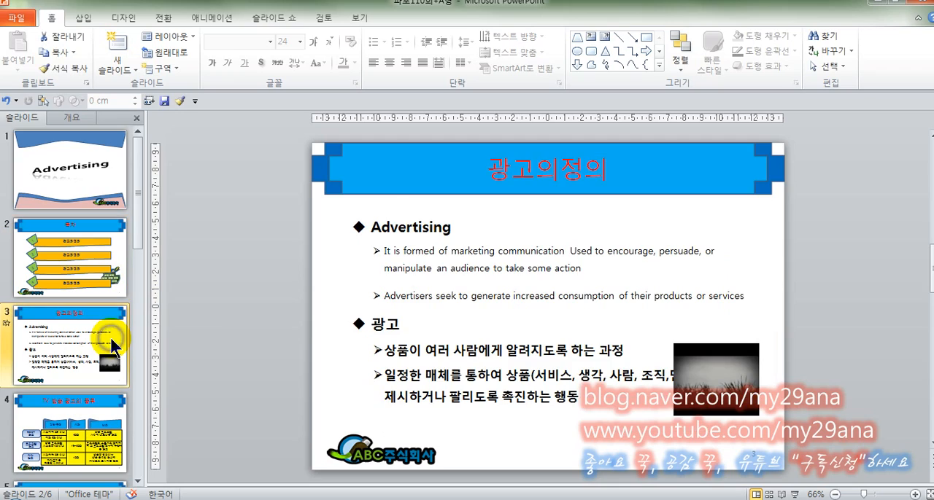
pyautogui.click(399, 227)
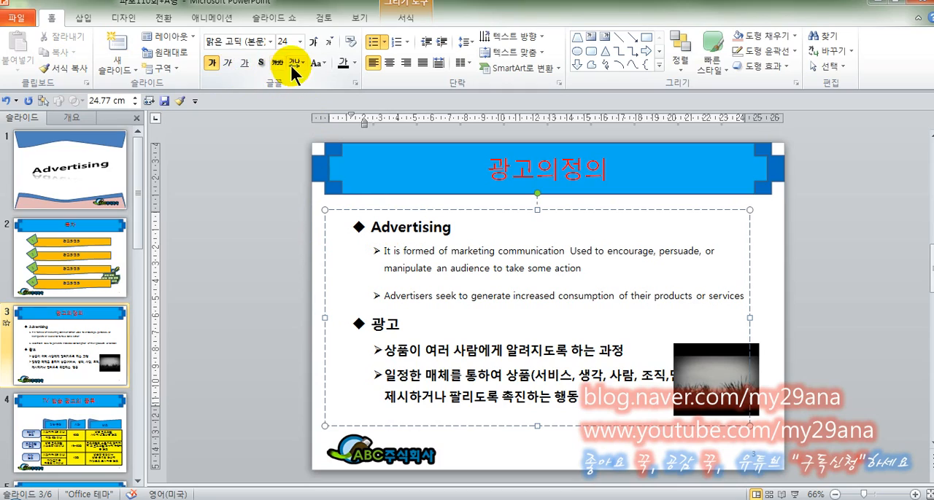
pyautogui.click(469, 45)
pyautogui.click(468, 40)
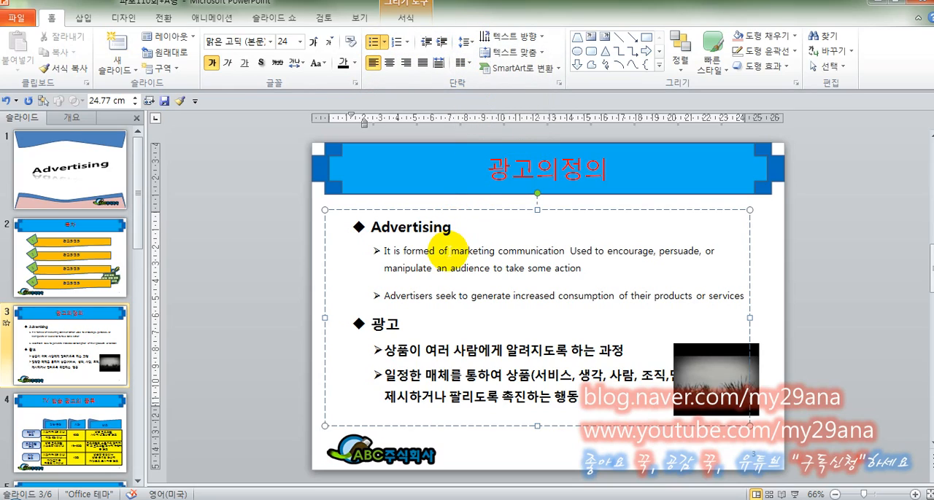
pyautogui.click(444, 252)
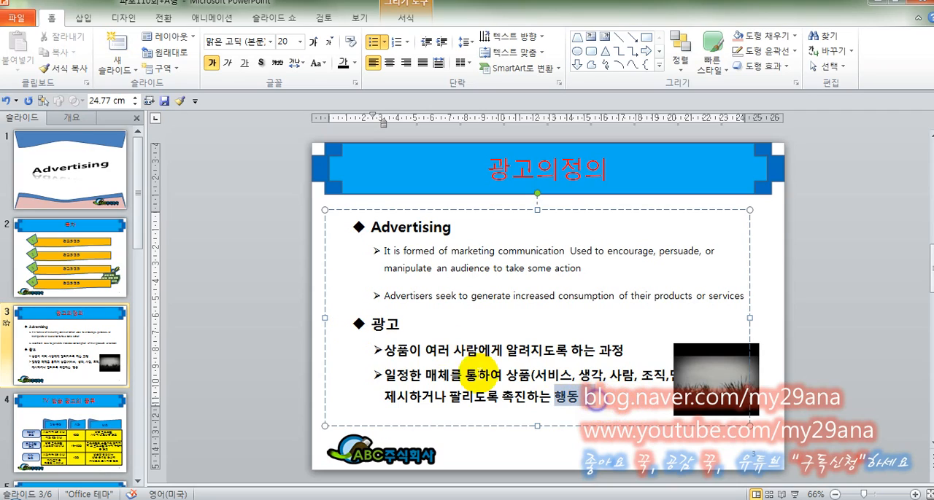
# Cut the 광고 heading with its two bullets from the body text and shorten the box to fit the English text
pyautogui.click(358, 324)
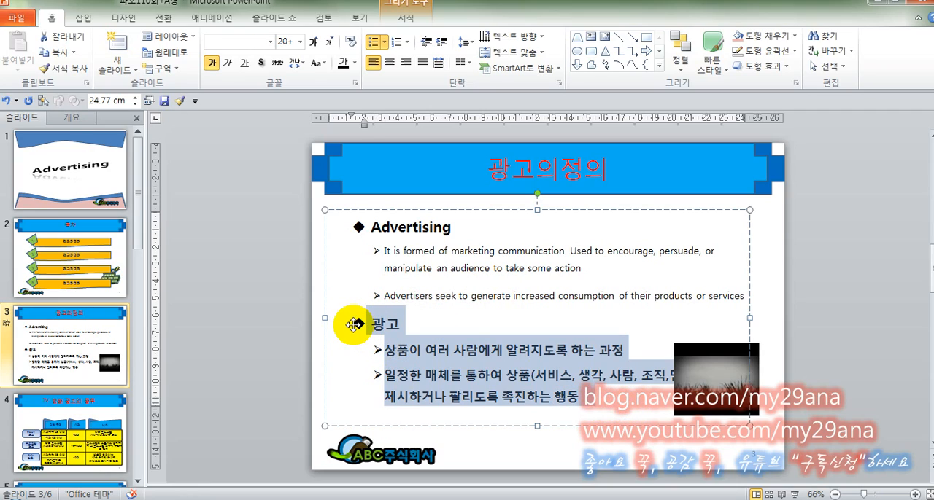
pyautogui.press('Delete')
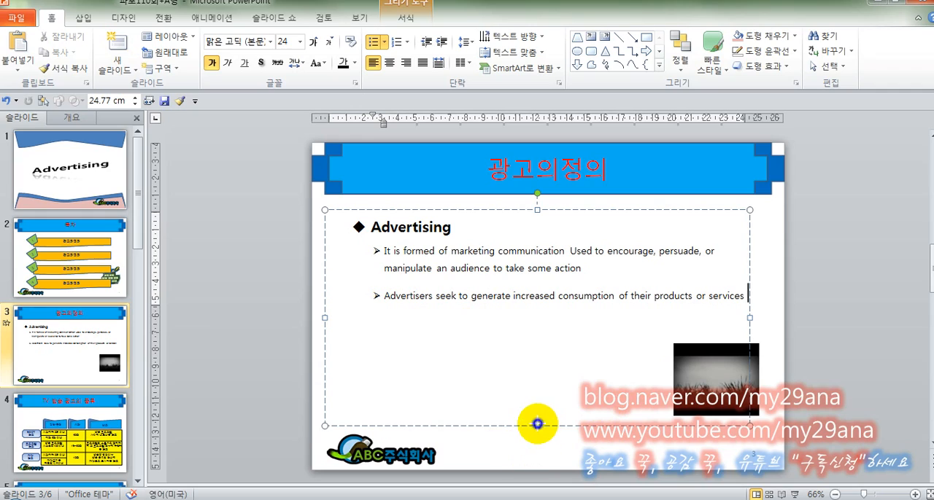
pyautogui.moveTo(537, 423); pyautogui.dragTo(547, 312)
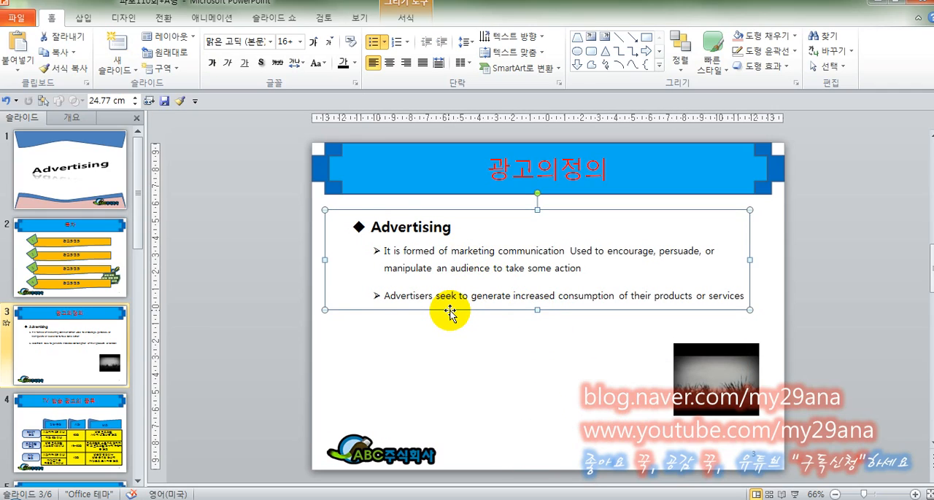
# Duplicate the Advertising text box directly below the original and replace the copy's text with the cut 광고 text
pyautogui.moveTo(450, 311); pyautogui.dragTo(451, 430)
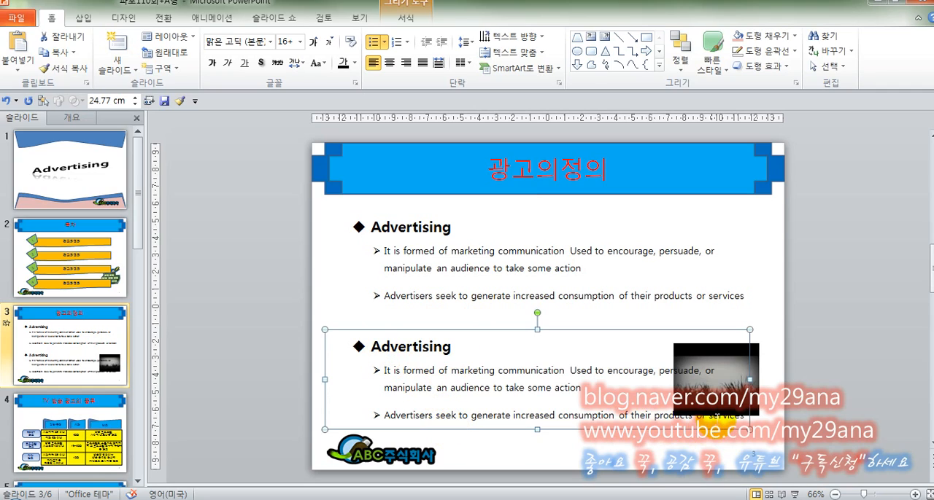
pyautogui.moveTo(367, 347); pyautogui.dragTo(749, 427)
pyautogui.hotkey('ctrl', 'v')
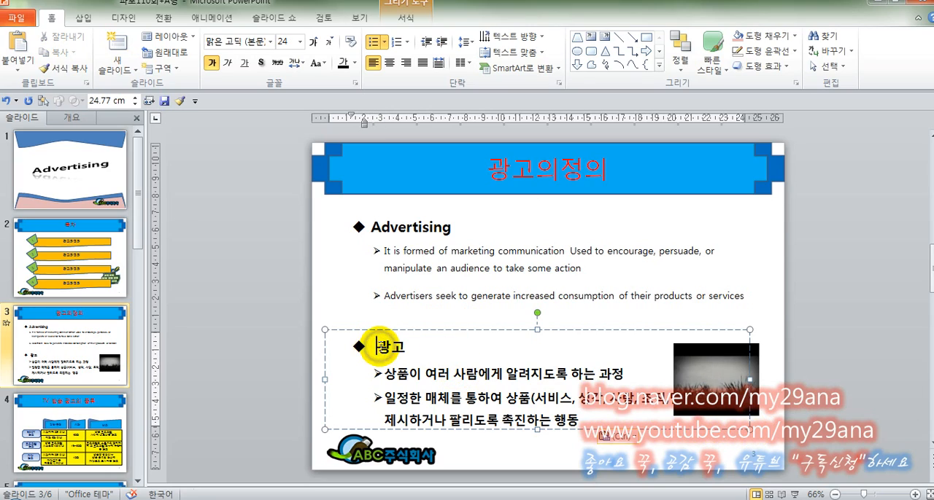
# Remove bold from the two bullets under 광고 and set their font to 맑은 고딕
pyautogui.click(410, 373)
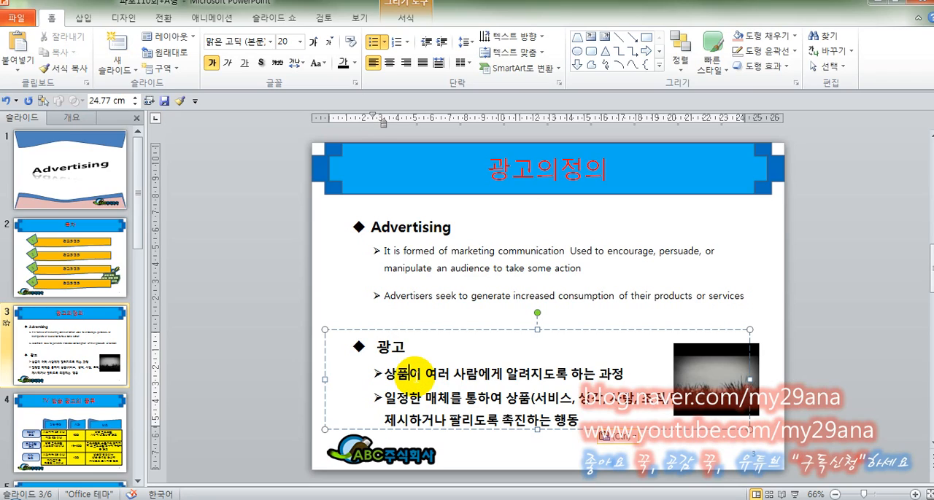
pyautogui.click(388, 372)
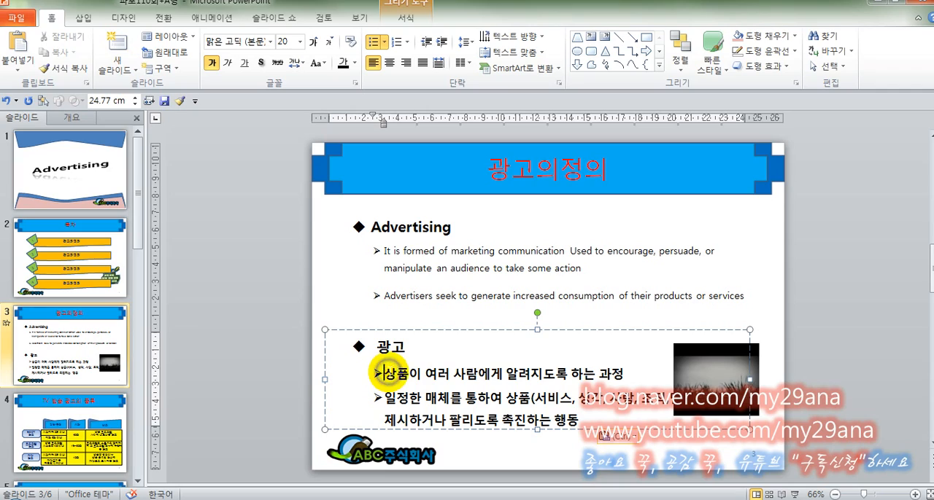
pyautogui.moveTo(618, 409); pyautogui.dragTo(664, 425)
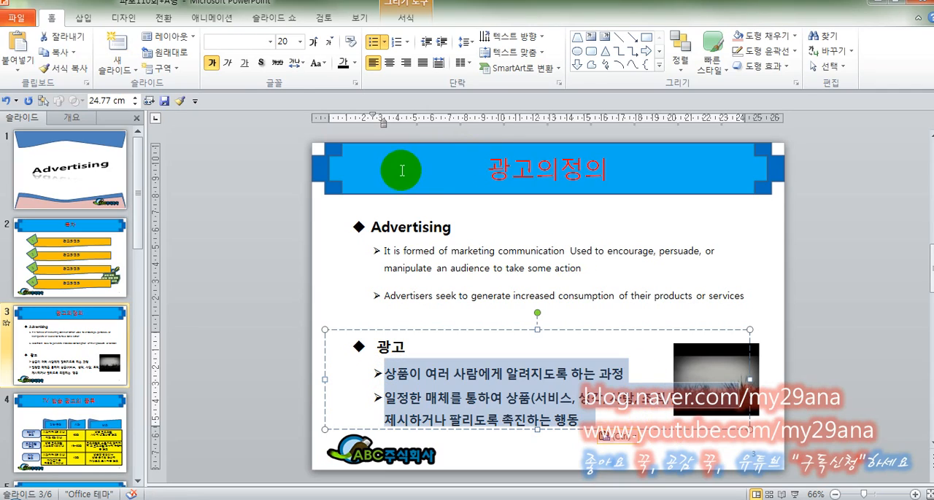
pyautogui.click(258, 41)
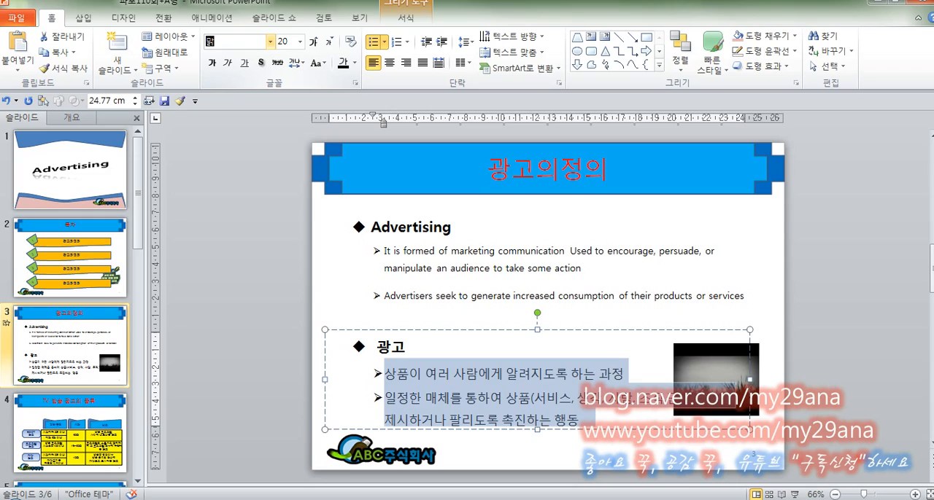
pyautogui.write('맑은고딕')
pyautogui.press('Return')
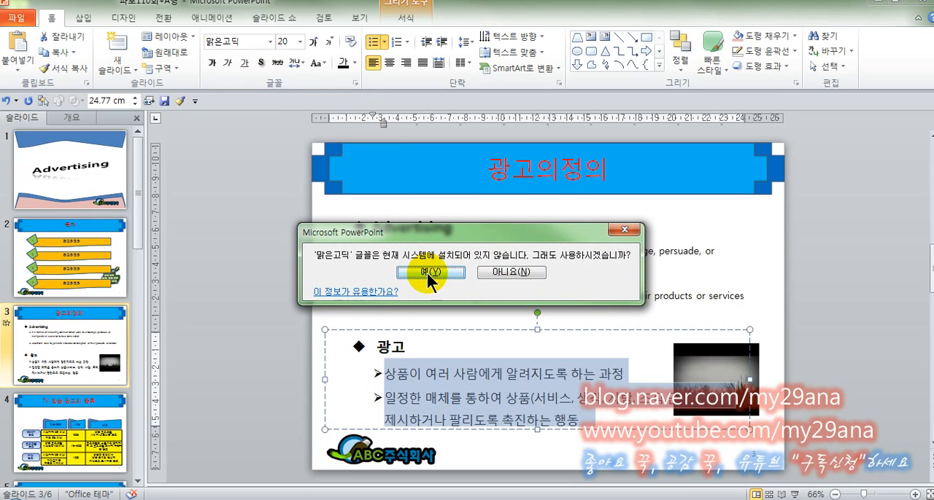
pyautogui.click(515, 273)
pyautogui.click(269, 42)
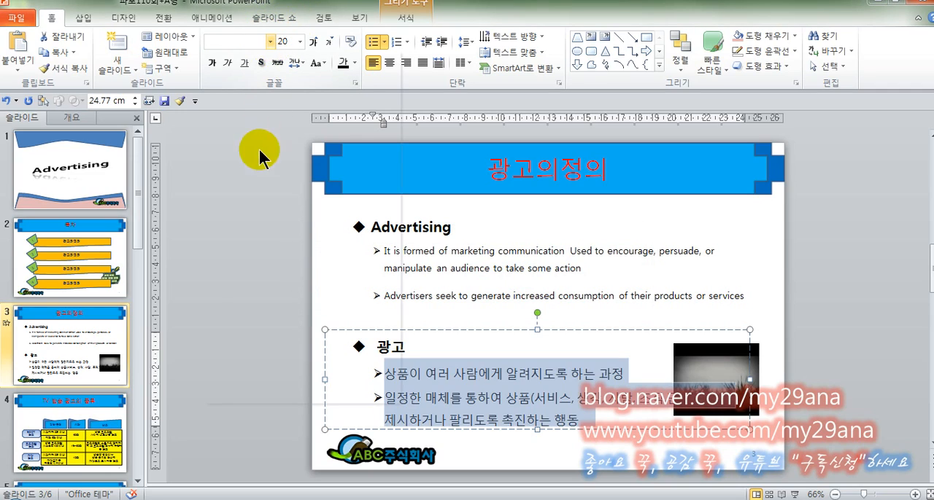
pyautogui.click(271, 75)
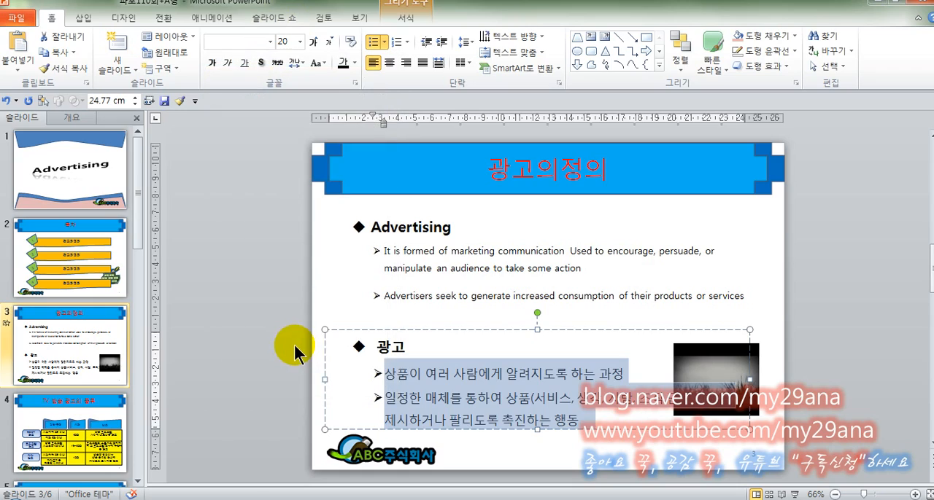
pyautogui.click(294, 344)
pyautogui.click(391, 346)
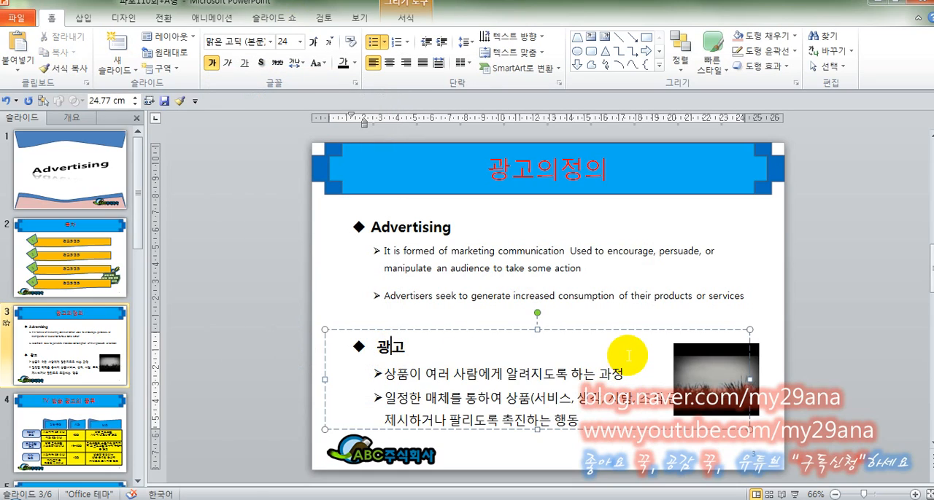
# Narrow the 광고 text box from its picture side to a width of 21 cm
pyautogui.click(750, 379)
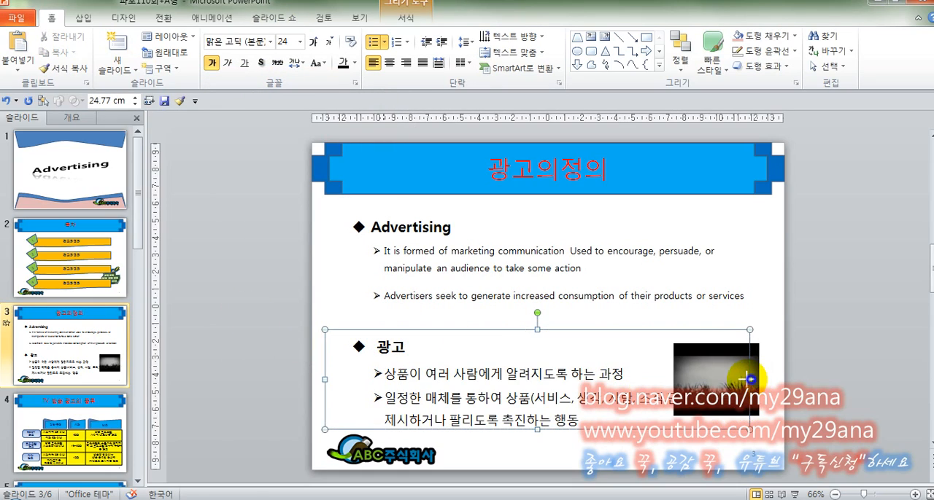
pyautogui.moveTo(750, 379); pyautogui.dragTo(674, 380)
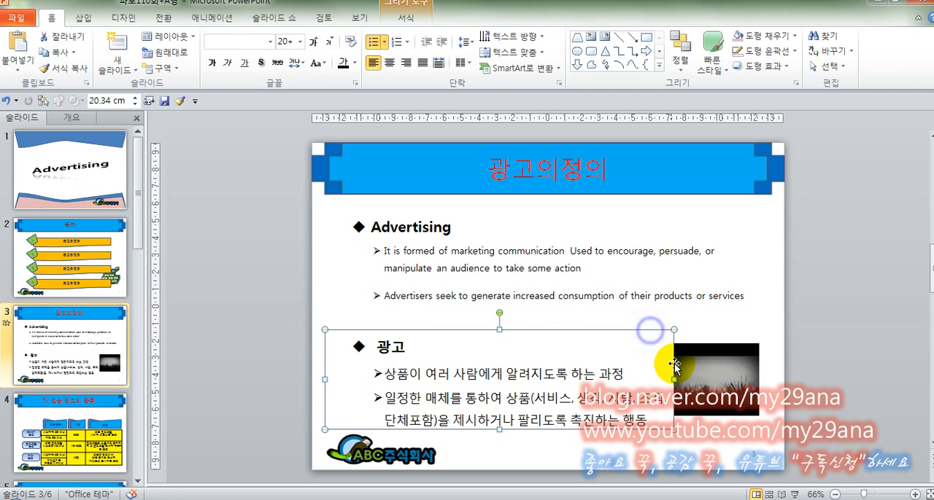
pyautogui.moveTo(674, 379); pyautogui.dragTo(661, 377)
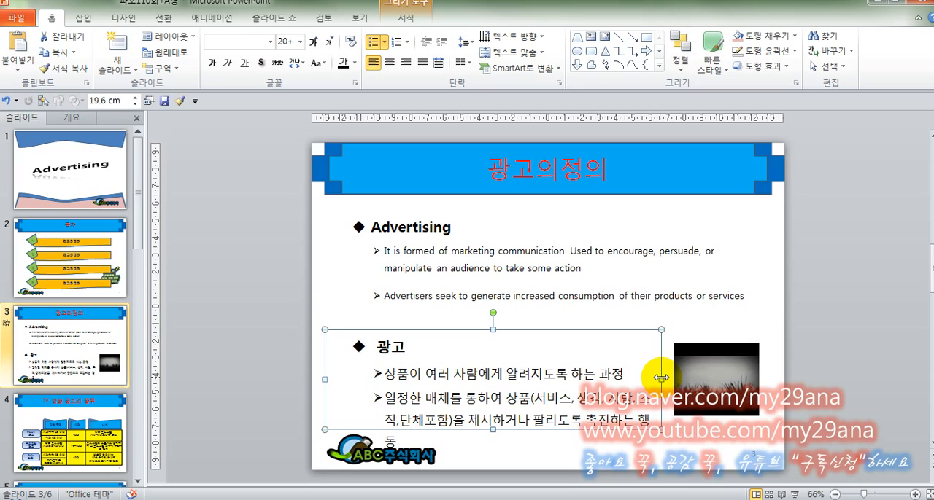
pyautogui.moveTo(660, 378); pyautogui.dragTo(686, 379)
# Try a line break between 조 and 직 in the second 광고 bullet, then remove it and restore 조
pyautogui.click(651, 397)
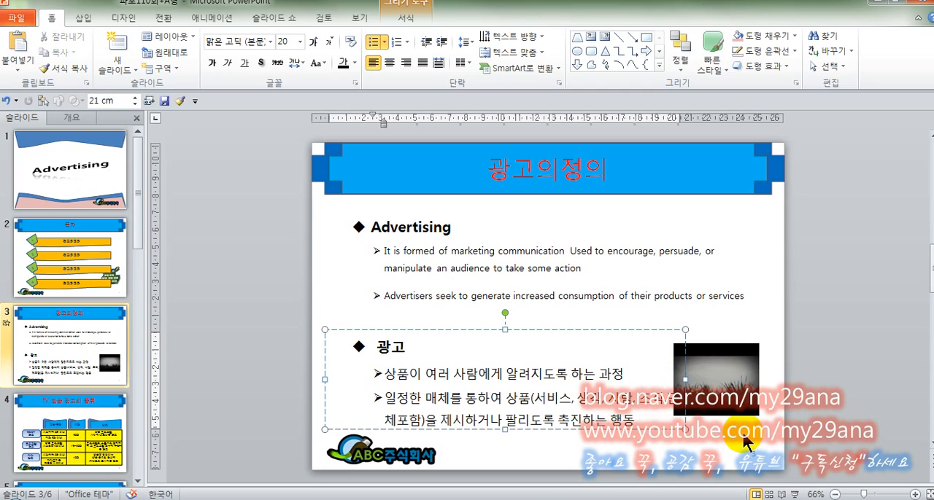
pyautogui.hotkey('shift', 'Return')
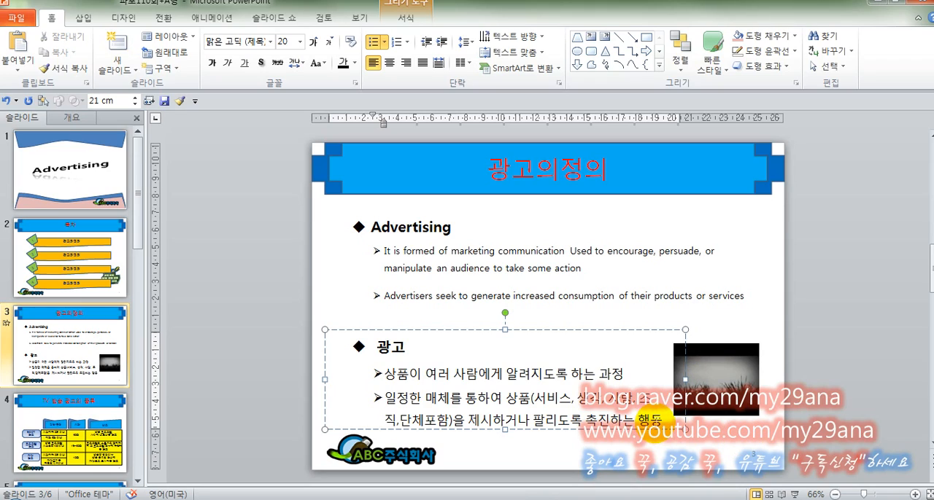
pyautogui.press('BackSpace')
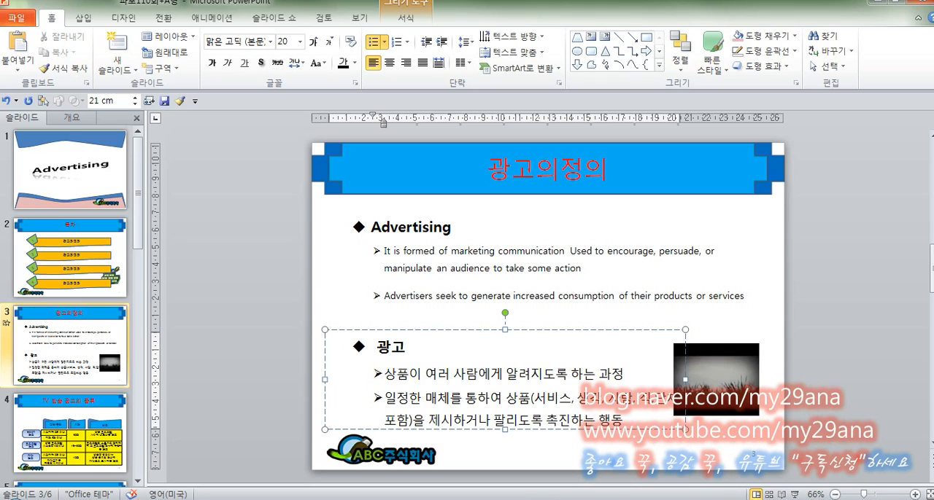
pyautogui.write('조')
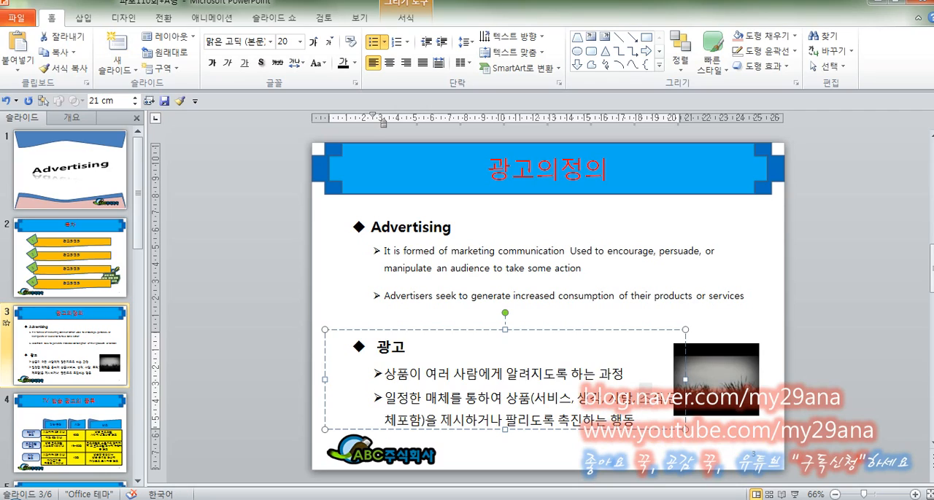
# Try a paragraph break before "직,단체포함)" in the second 광고 bullet and replace it with a line break within the same bullet
pyautogui.press('Right')
pyautogui.press('Return')
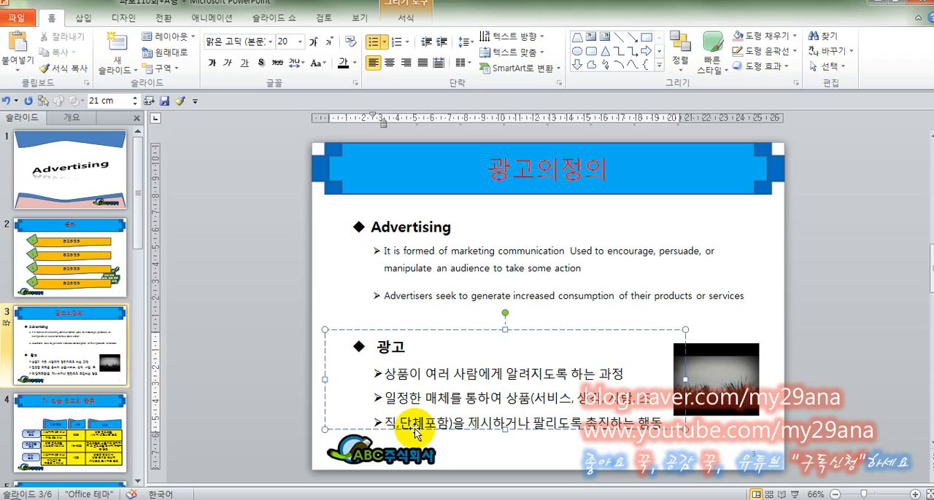
pyautogui.press('BackSpace')
pyautogui.press('BackSpace')
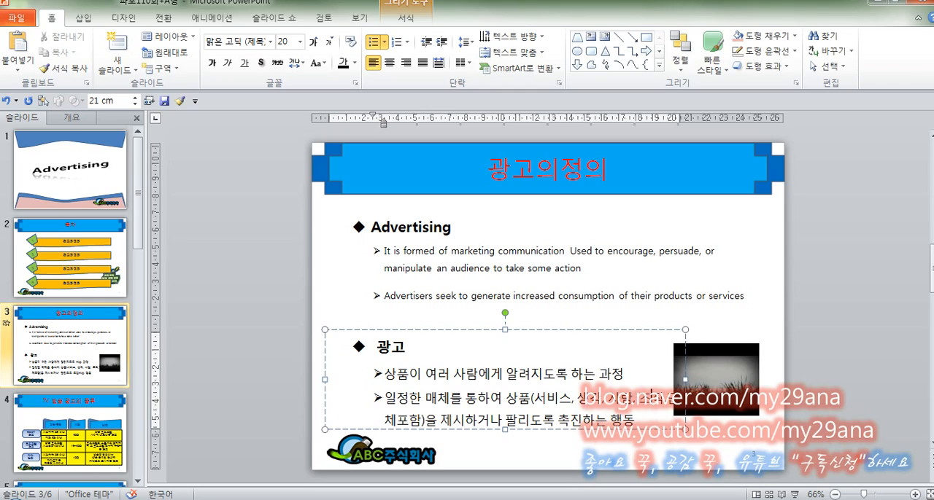
pyautogui.hotkey('shift', 'Return')
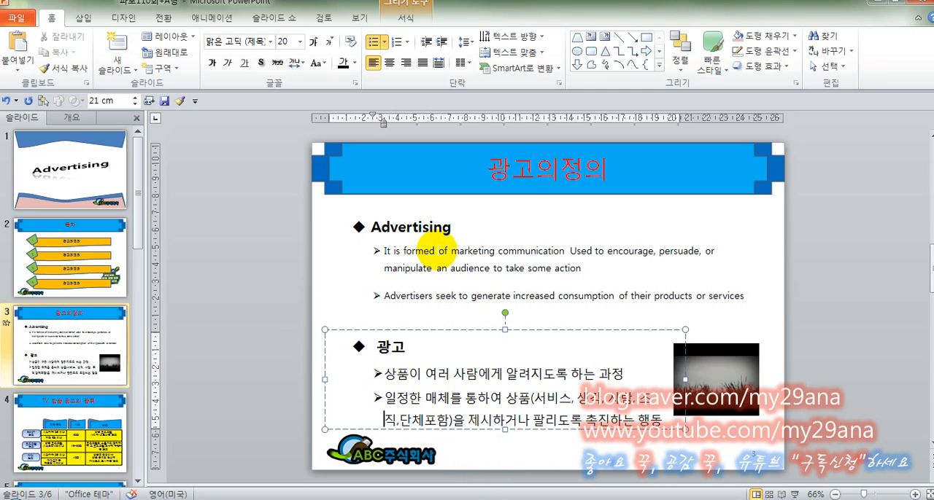
# Set the font size of the two English bullets under Advertising to 20
pyautogui.moveTo(426, 251); pyautogui.dragTo(498, 301)
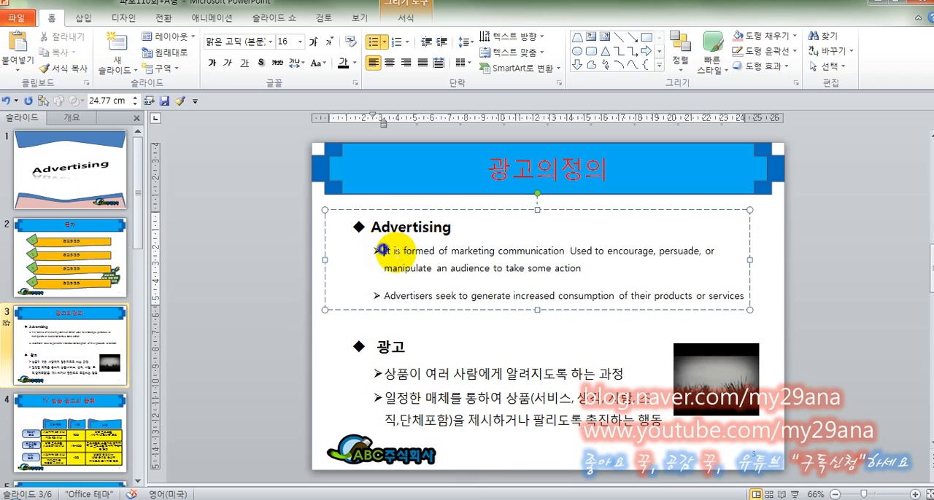
pyautogui.moveTo(383, 251); pyautogui.dragTo(755, 297)
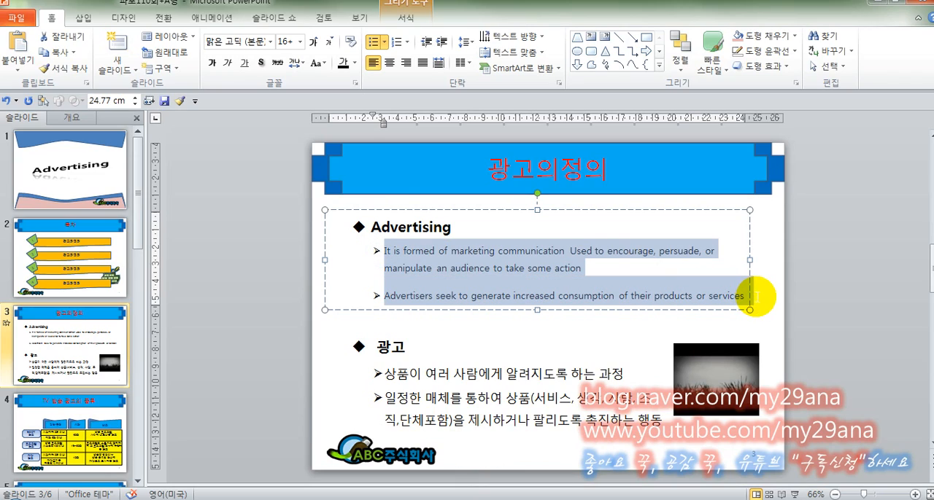
pyautogui.click(300, 42)
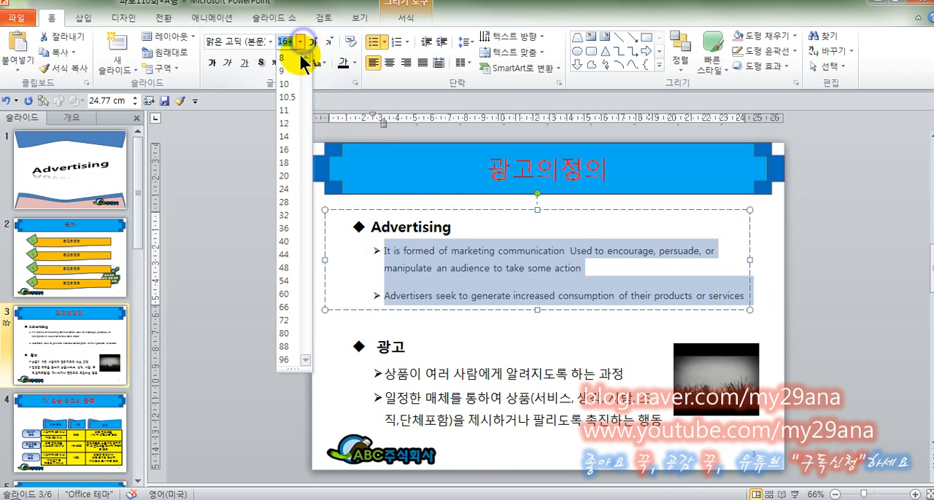
pyautogui.click(292, 177)
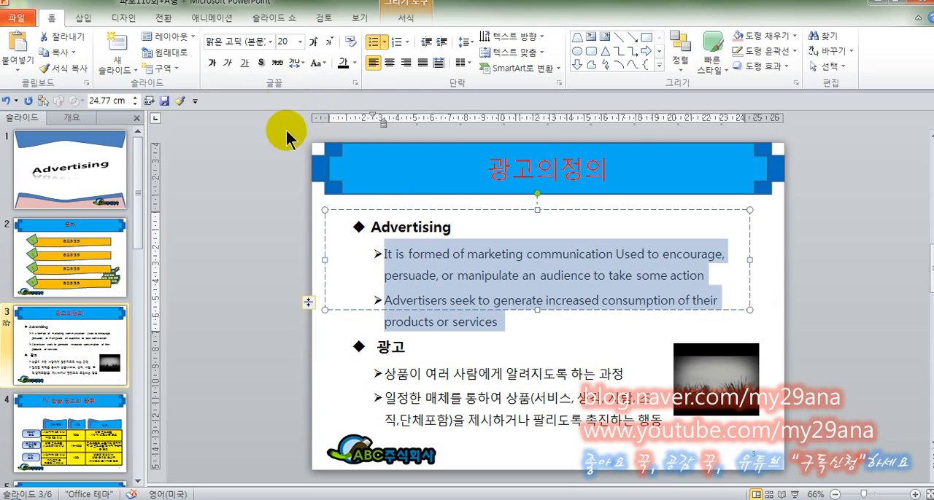
# Check the line spacing options for the two English bullets and select their text box as a whole
pyautogui.click(462, 42)
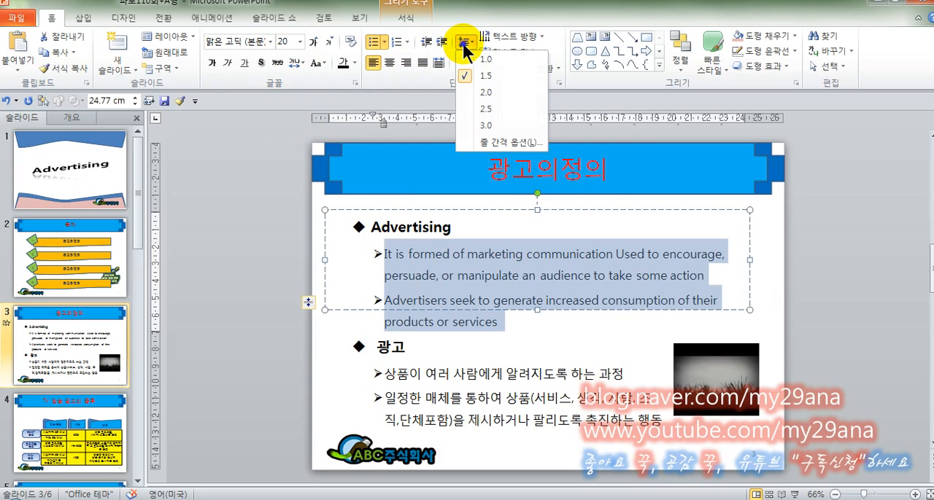
pyautogui.click(463, 44)
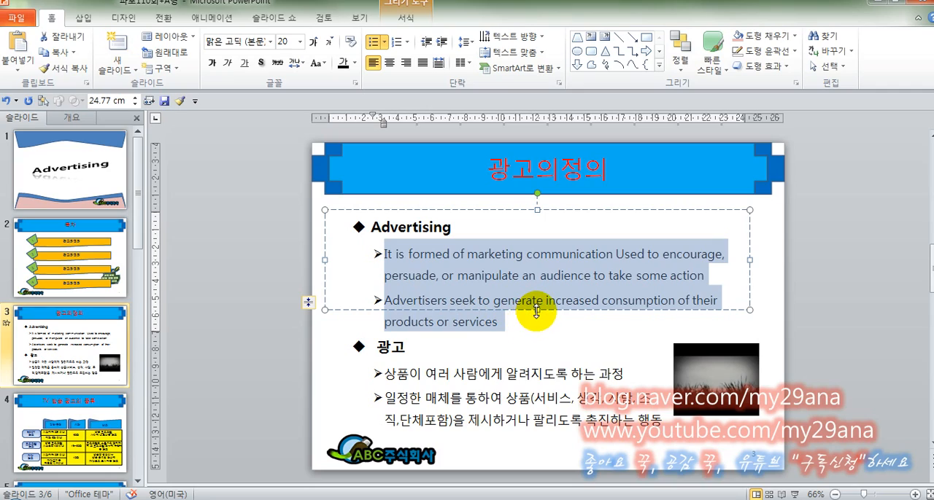
pyautogui.click(537, 209)
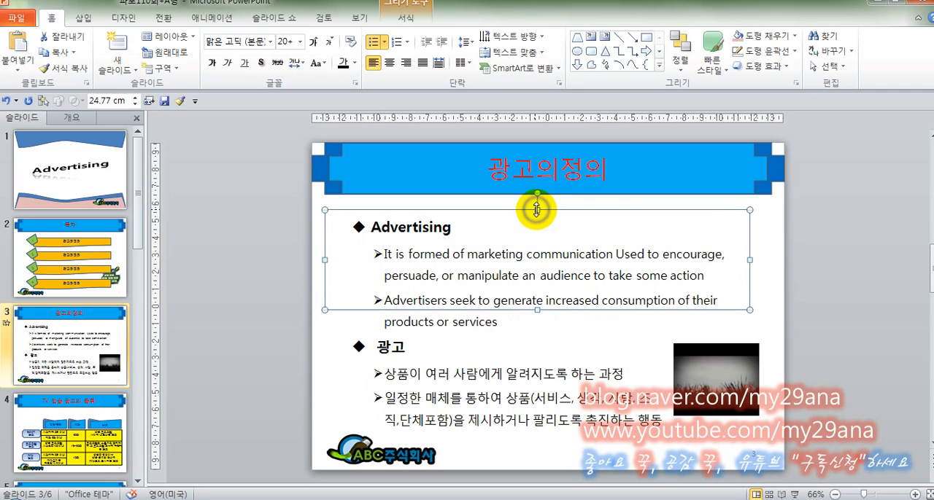
# Move the Advertising text box up to just below the title banner and extend its lower edge to enclose both English bullets
pyautogui.press('Up')
pyautogui.press('Up')
pyautogui.press('Up')
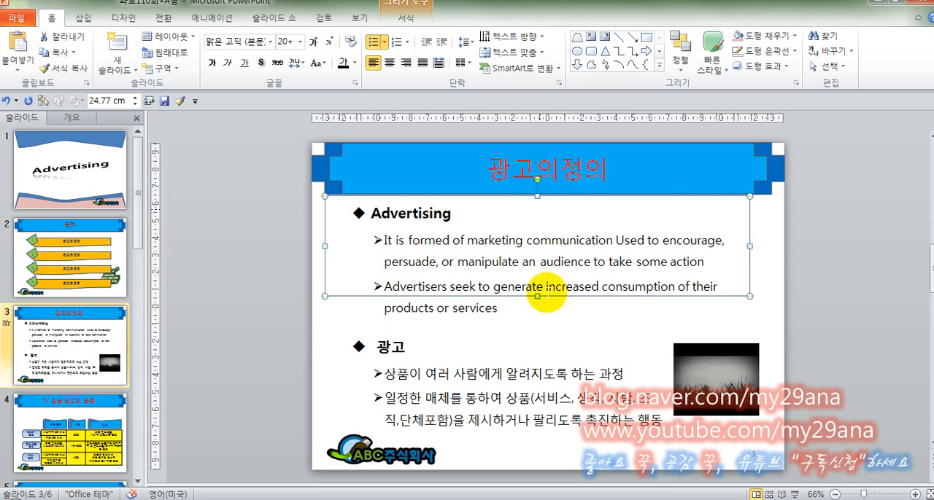
pyautogui.moveTo(538, 298); pyautogui.dragTo(539, 323)
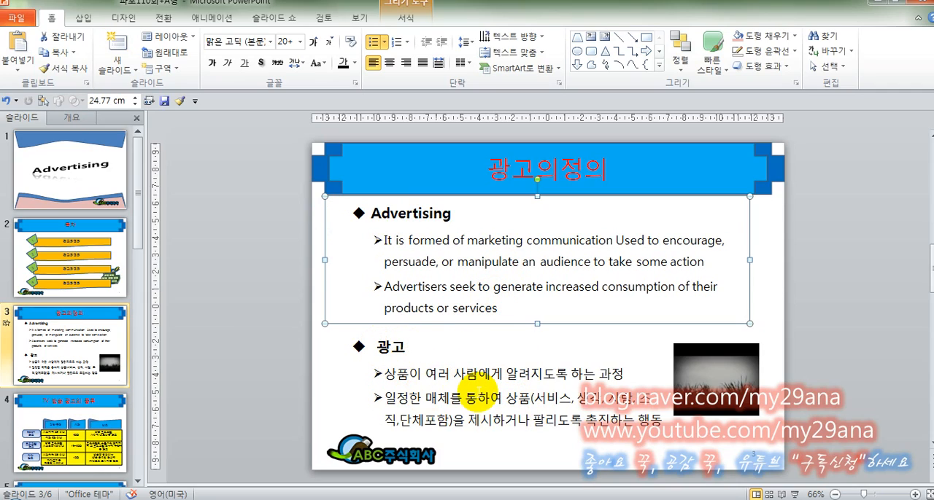
# Check the playback options of the video on slide 3 and compare with the contents slide
pyautogui.click(711, 380)
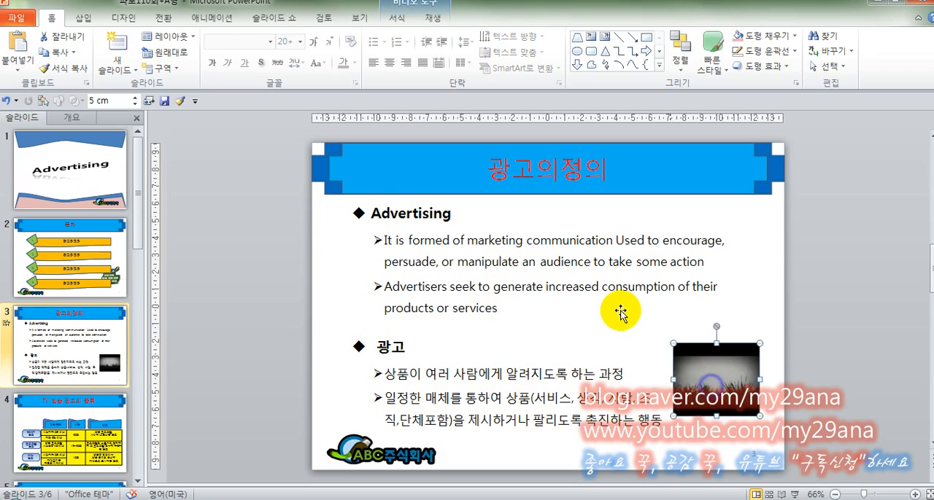
pyautogui.click(430, 17)
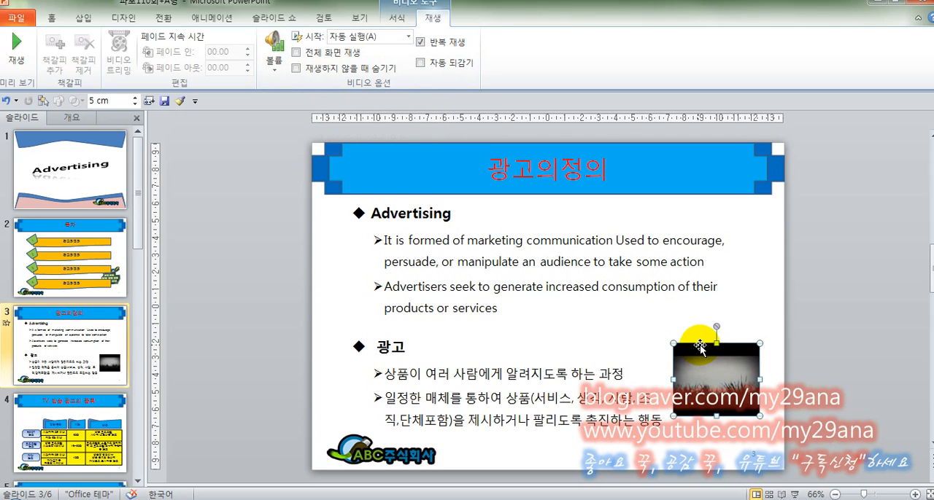
pyautogui.click(112, 255)
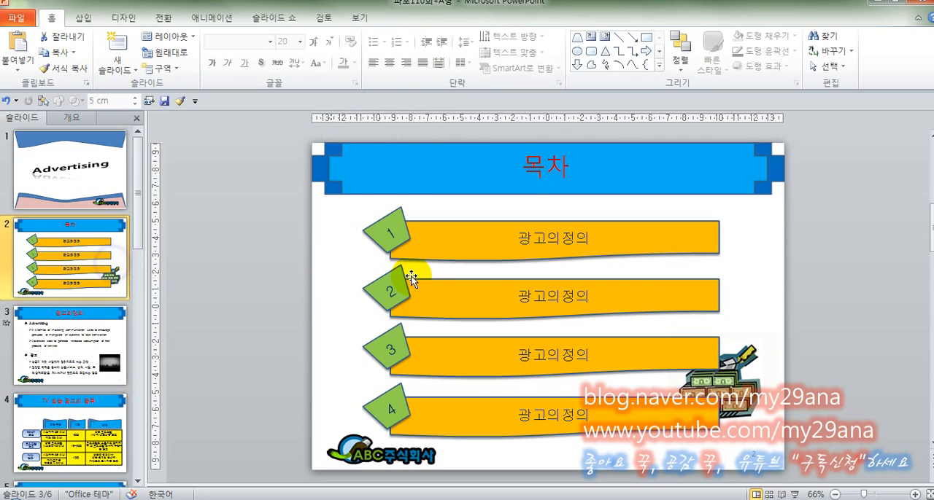
pyautogui.click(97, 338)
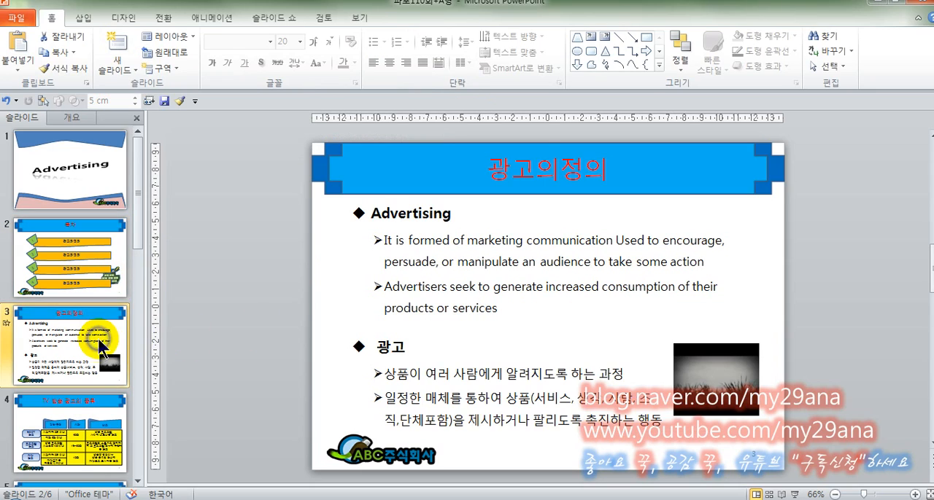
# On slide 4, move the 일반 규정 header's back shape aside and draw a Flowchart: Delay shape about 2.6 cm wide above that header
pyautogui.click(99, 434)
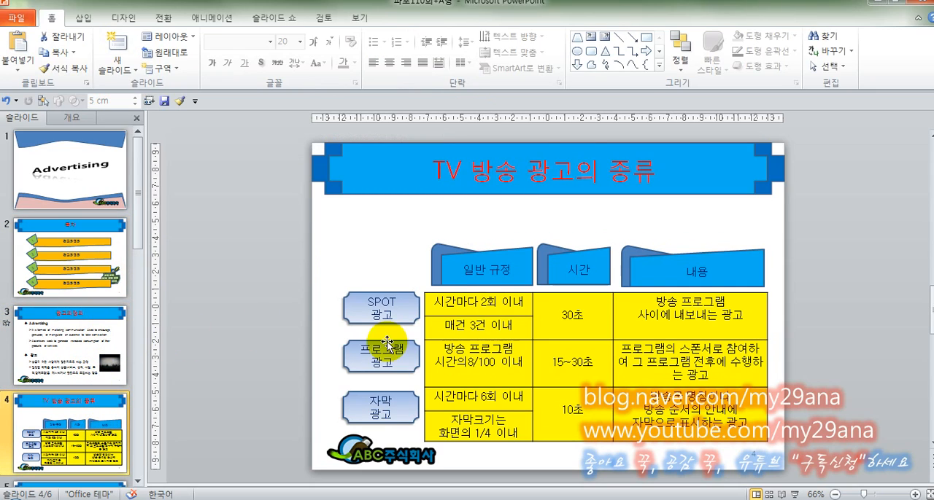
pyautogui.moveTo(445, 246); pyautogui.dragTo(362, 233)
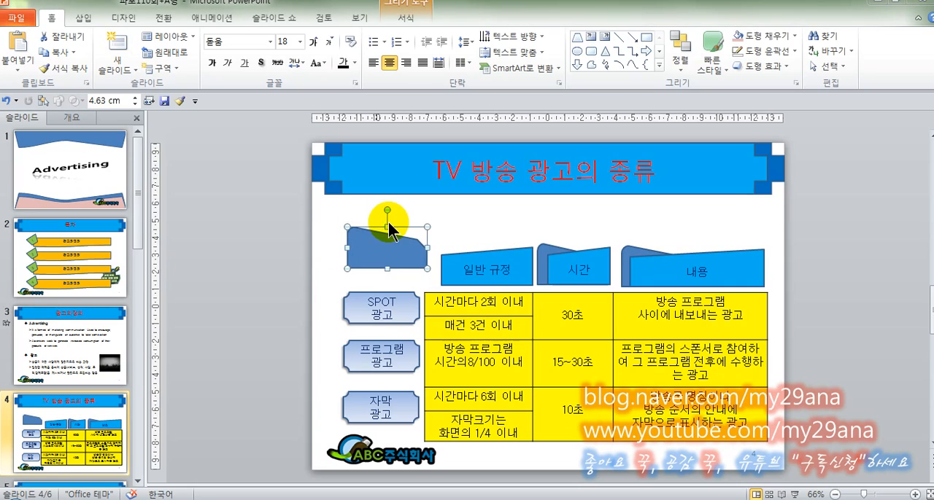
pyautogui.click(85, 19)
pyautogui.click(179, 72)
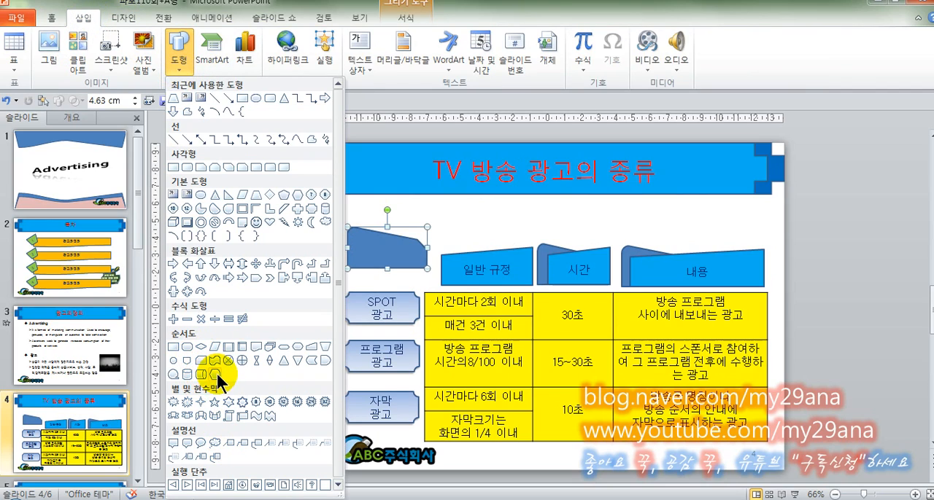
pyautogui.click(327, 365)
pyautogui.moveTo(453, 226); pyautogui.dragTo(501, 263)
# Bring the 일반 규정 header to the front and position the Delay shape behind its left end, offset slightly to the left
pyautogui.rightClick(522, 277)
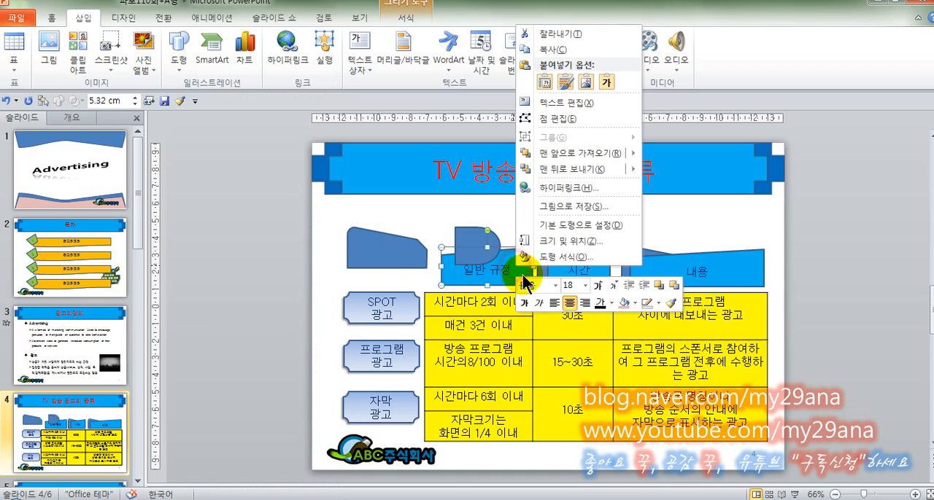
pyautogui.click(576, 153)
pyautogui.moveTo(483, 238); pyautogui.dragTo(469, 251)
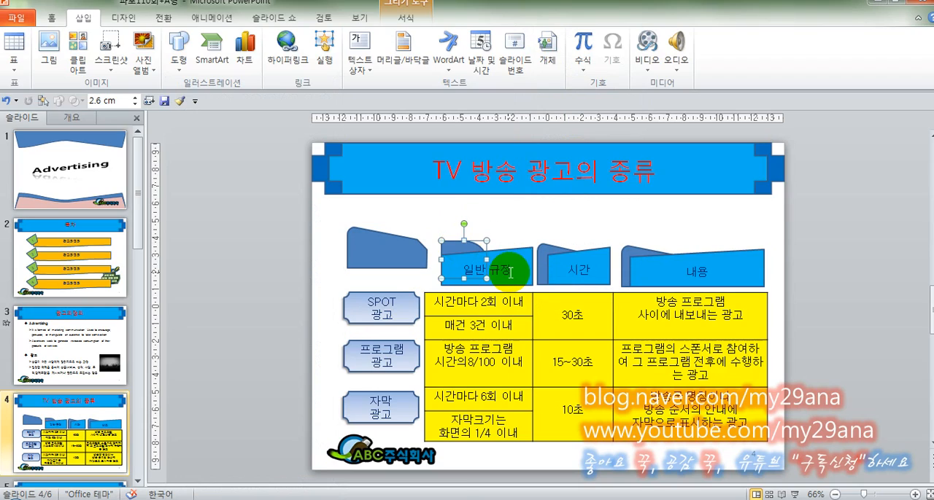
pyautogui.press('Left')
pyautogui.press('Left')
pyautogui.press('Left')
pyautogui.press('Down')
pyautogui.press('Down')
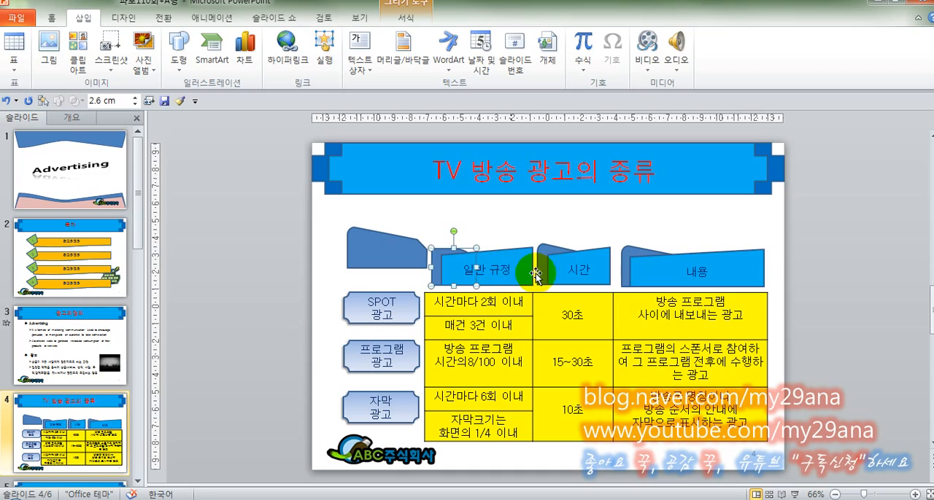
# Move the detached original back shape up and left, clear of the 일반 규정 header
pyautogui.click(378, 255)
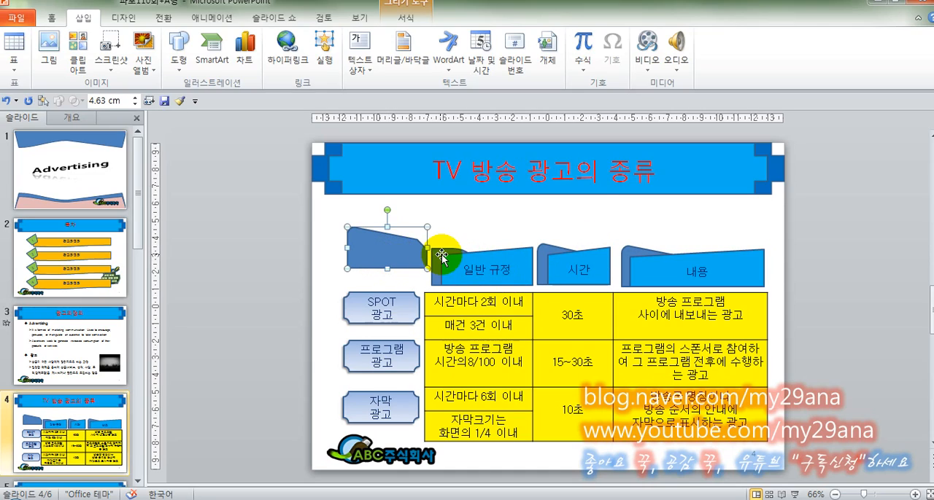
pyautogui.click(441, 251)
pyautogui.click(386, 259)
pyautogui.moveTo(376, 247); pyautogui.dragTo(361, 232)
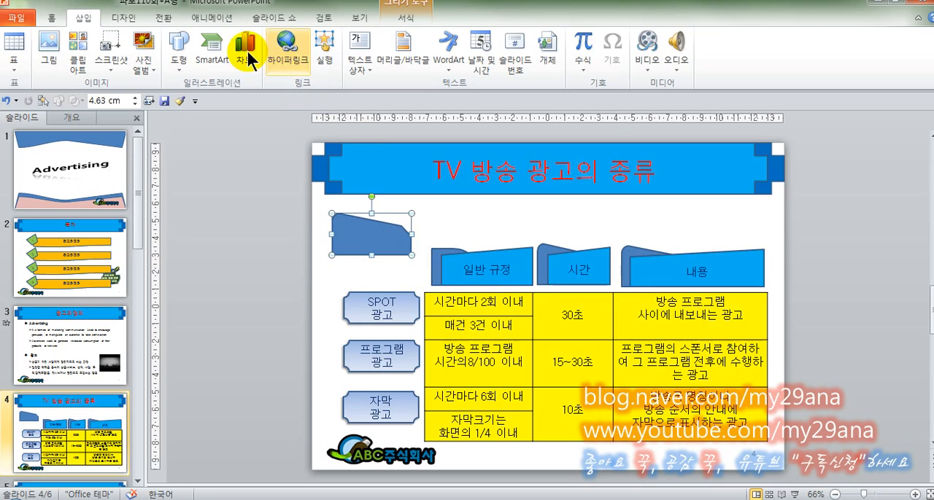
# Draw a Flowchart: Display shape about 4 cm wide and place it beside the slide, left of the SPOT 광고 label
pyautogui.click(179, 52)
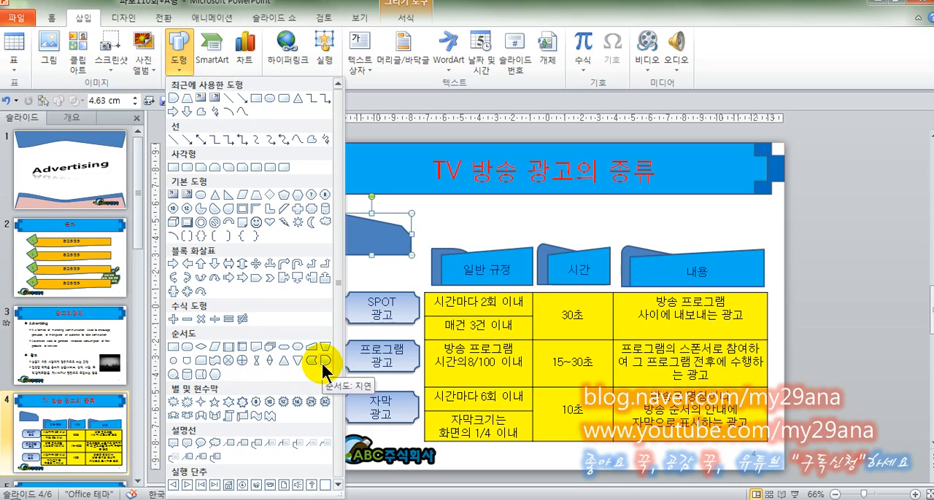
pyautogui.click(216, 376)
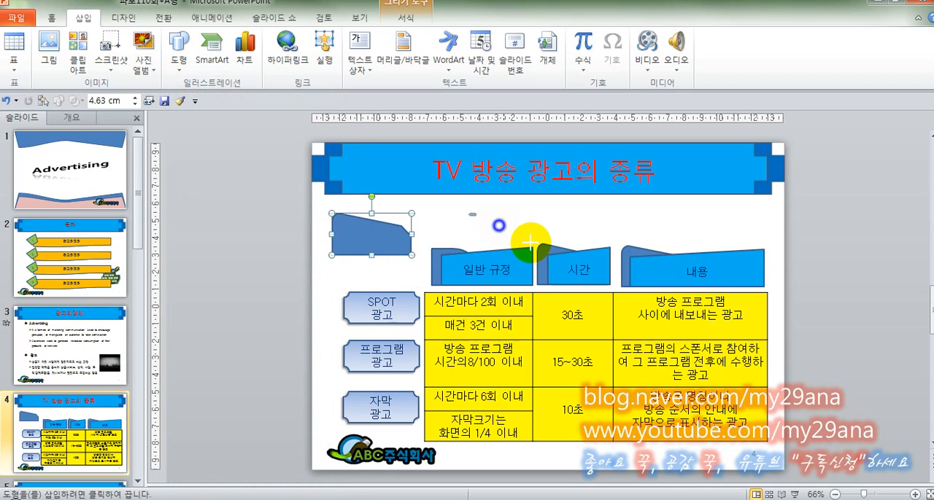
pyautogui.moveTo(530, 242)
pyautogui.mouseDown()
pyautogui.moveTo(552, 250)
pyautogui.moveTo(538, 266)
pyautogui.moveTo(346, 305)
pyautogui.moveTo(266, 299)
pyautogui.mouseUp()
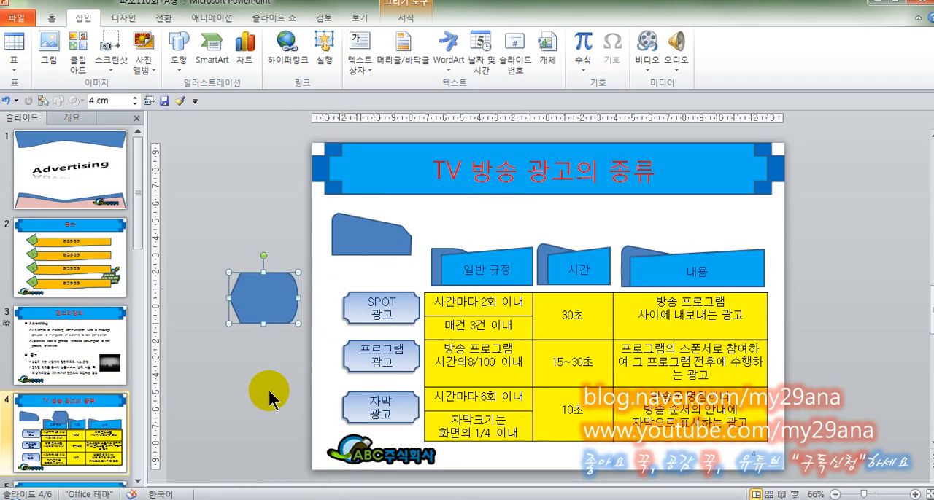
# Draw a Flowchart: Sequential Access Storage shape about 3.6 cm wide outside the slide, above the Display shape
pyautogui.click(179, 66)
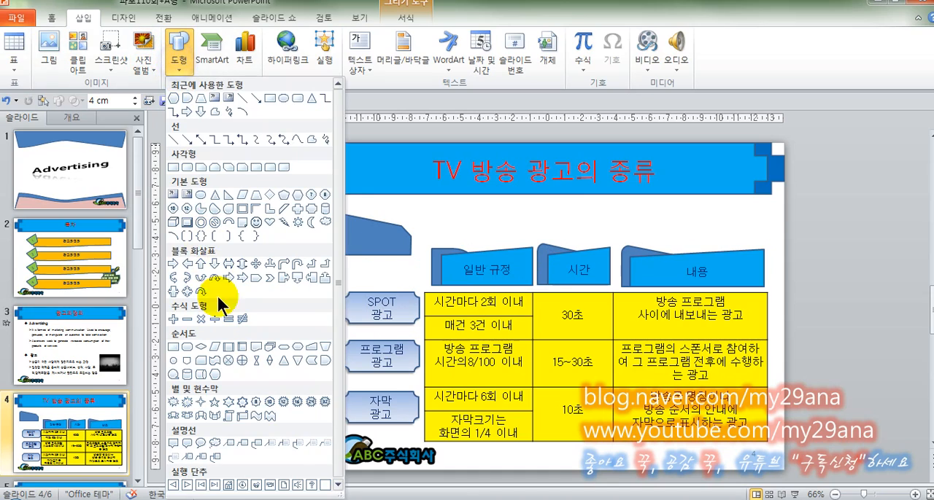
pyautogui.click(175, 377)
pyautogui.moveTo(217, 180); pyautogui.dragTo(277, 235)
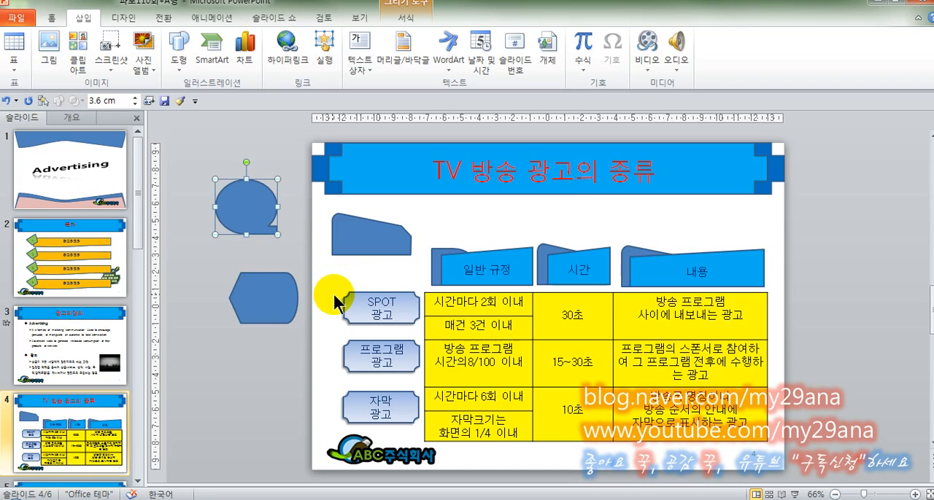
# Check the font and size of the 일반 규정 header text
pyautogui.click(480, 268)
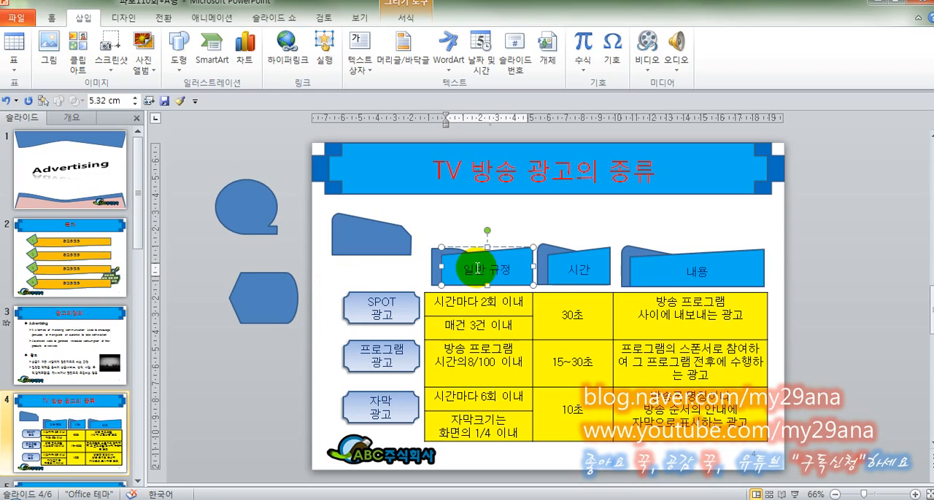
pyautogui.click(56, 18)
pyautogui.click(476, 281)
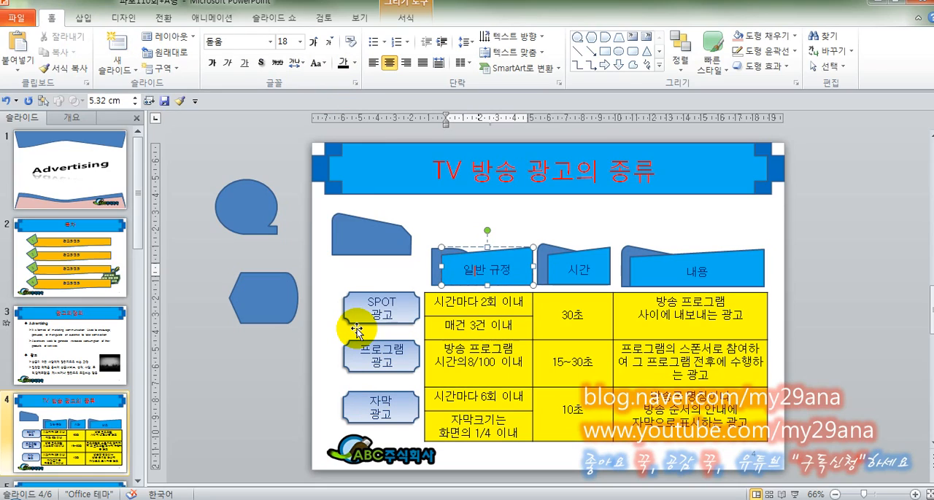
pyautogui.click(293, 369)
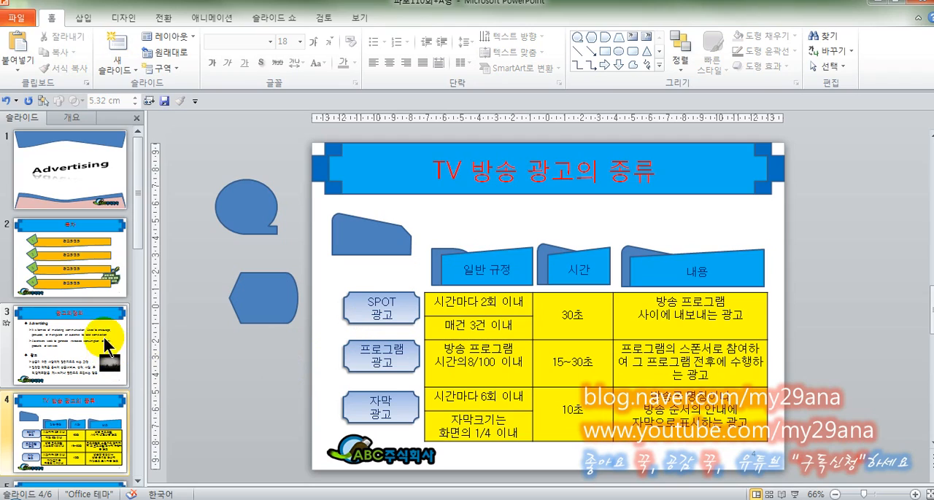
# Open slide 5 and select the plot area of the 매체별 광고비와 구성비율 chart
pyautogui.scroll(-1, 102, 336)
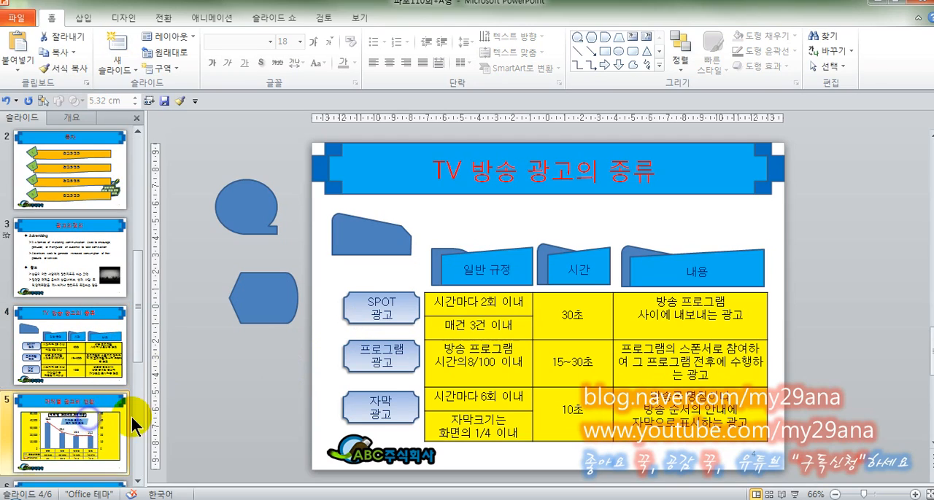
pyautogui.click(124, 416)
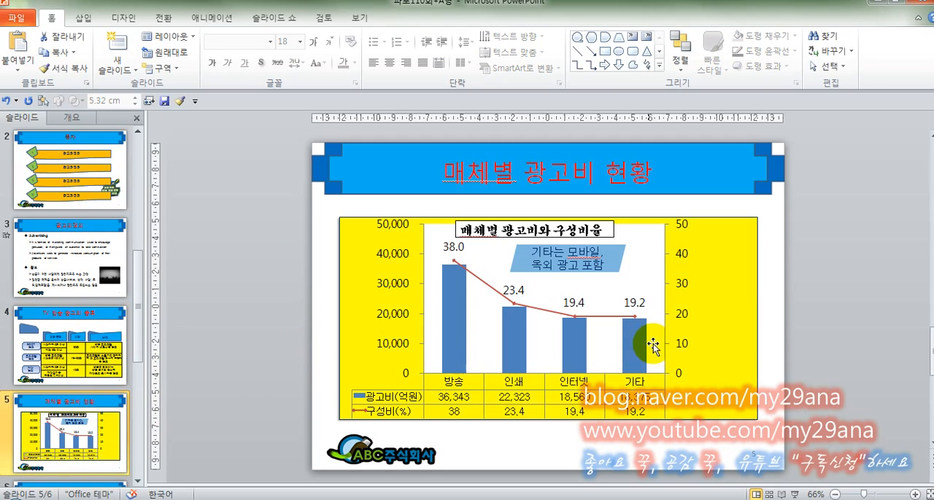
pyautogui.click(663, 312)
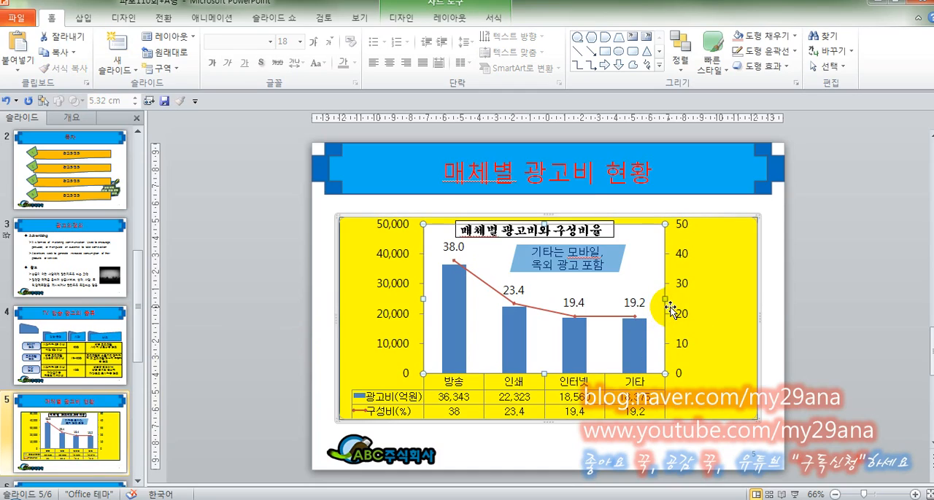